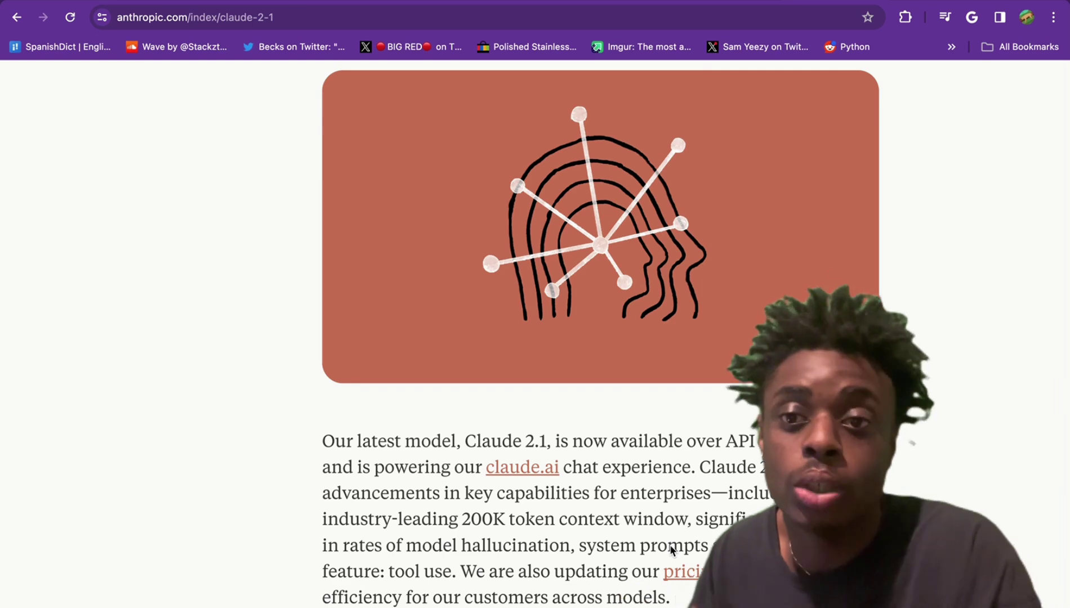
# Scroll down through the Claude 2.1 announcement page to read it.
pyautogui.scroll(-5, 672, 549)
pyautogui.scroll(-1, 670, 544)
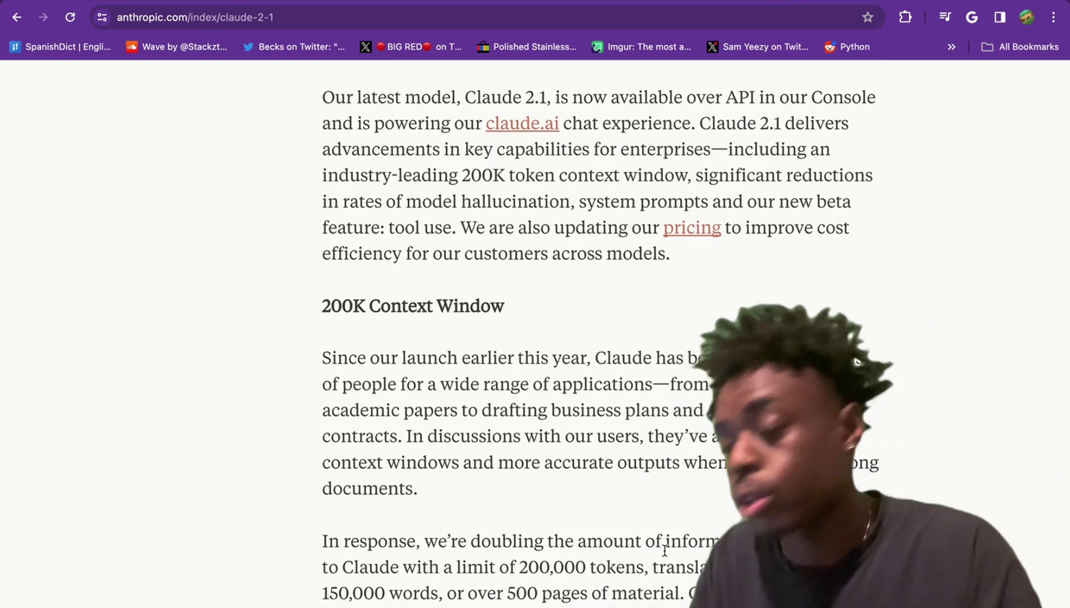
pyautogui.scroll(-18, 665, 551)
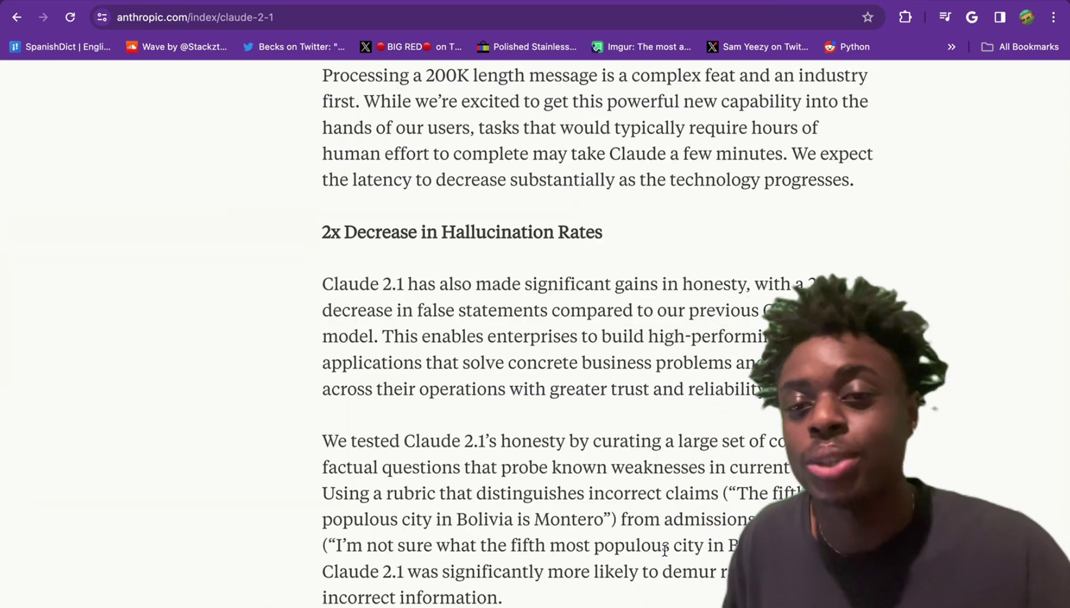
pyautogui.scroll(-10, 490, 381)
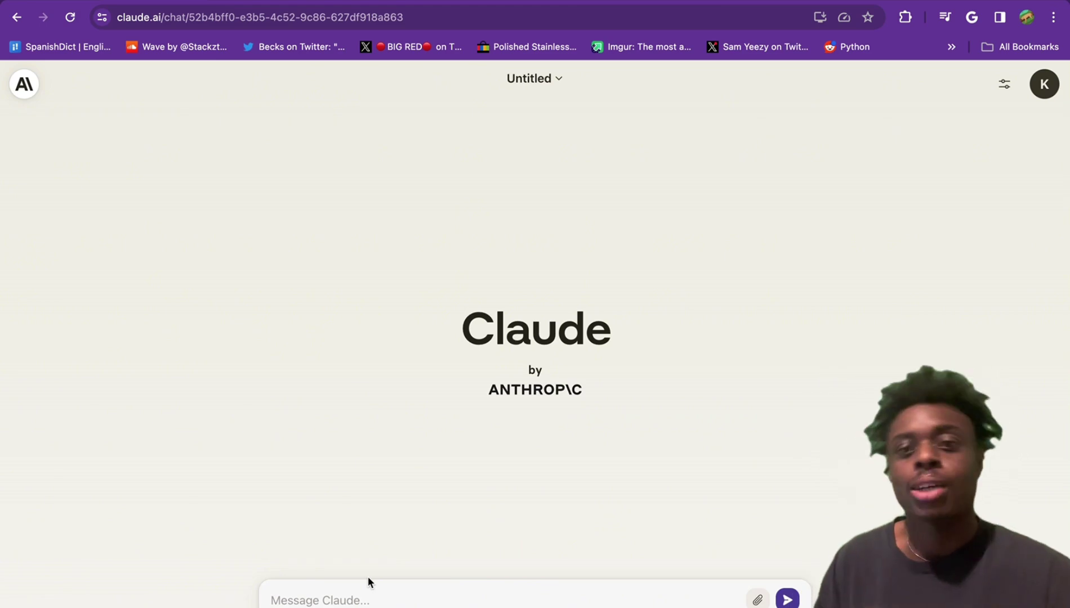
# Ask Claude 'Explain antibiotics vs antiseptics' in the new chat.
pyautogui.click(376, 596)
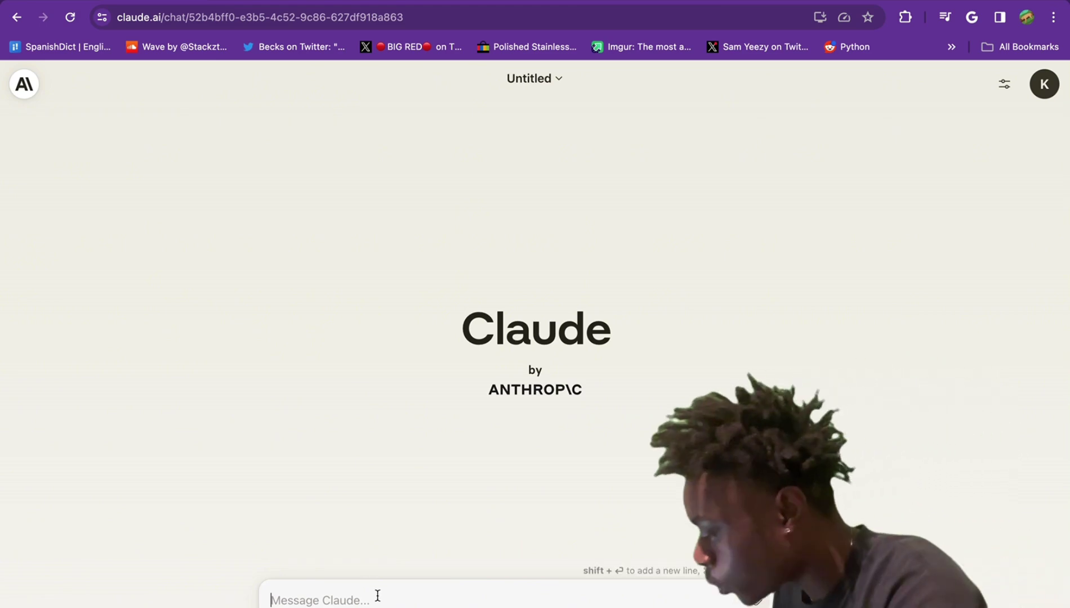
pyautogui.write('Explain antibiotics vs antiseptics')
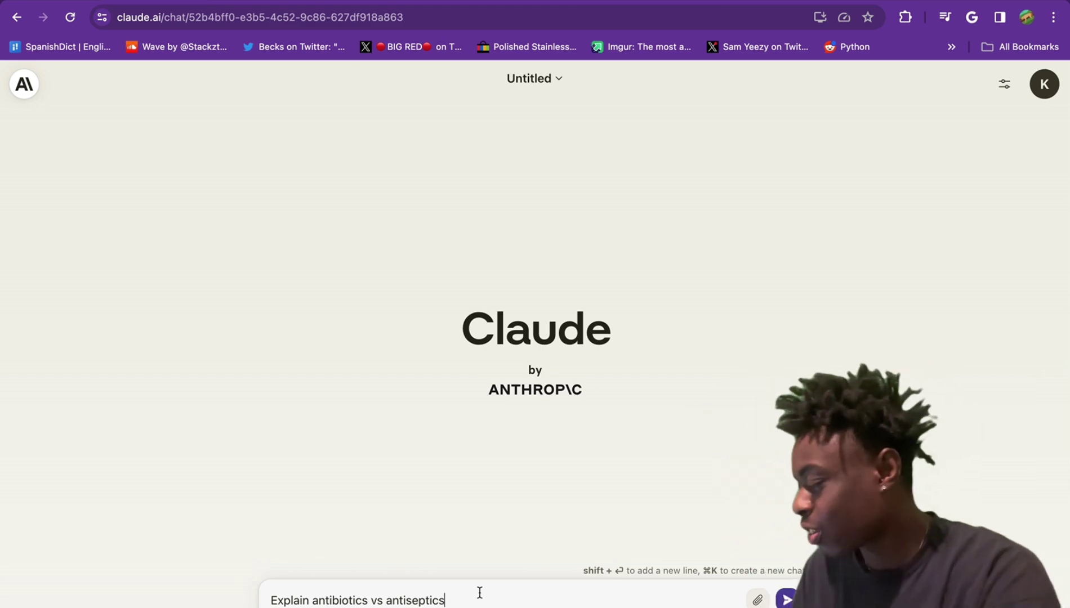
pyautogui.press('Return')
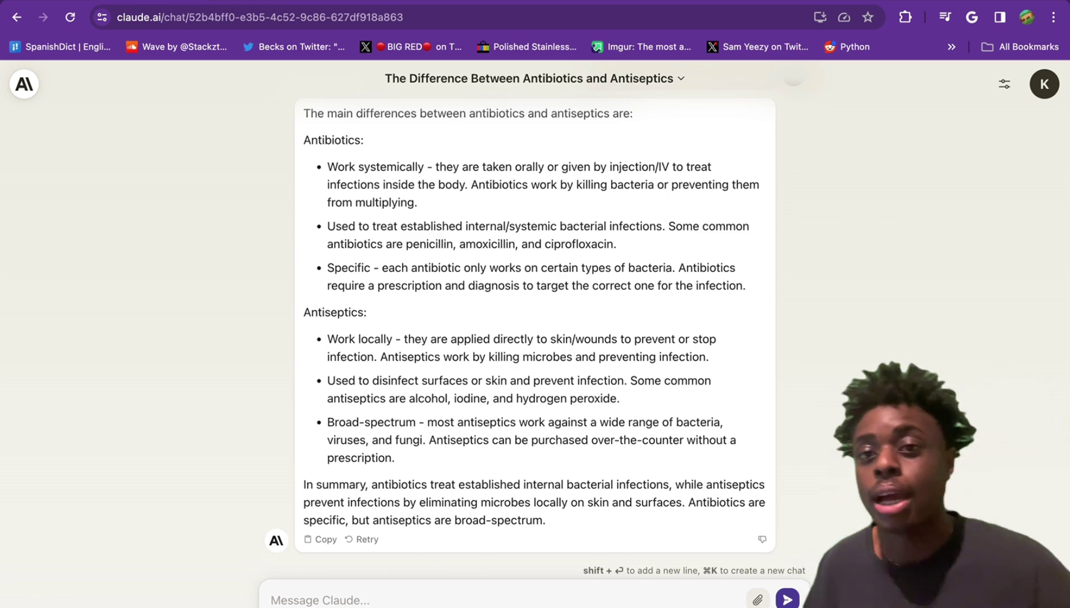
# Send the antibiotics paragraph and review Claude's one-sentence summary.
pyautogui.click(375, 600)
pyautogui.write('Antibiotics are a type of medication used to treat bacterial infections. They work by either killing the bacteria or preventing them from reproducing, allowing the body’s immune system to fight off the infection. Antibiotics are usually taken orally in the form of pills, capsules, or liquid solutions, or sometimes administered intravenously. They are not effective against viral infections, and using them inappropriately can lead to antibiotic resistance.')
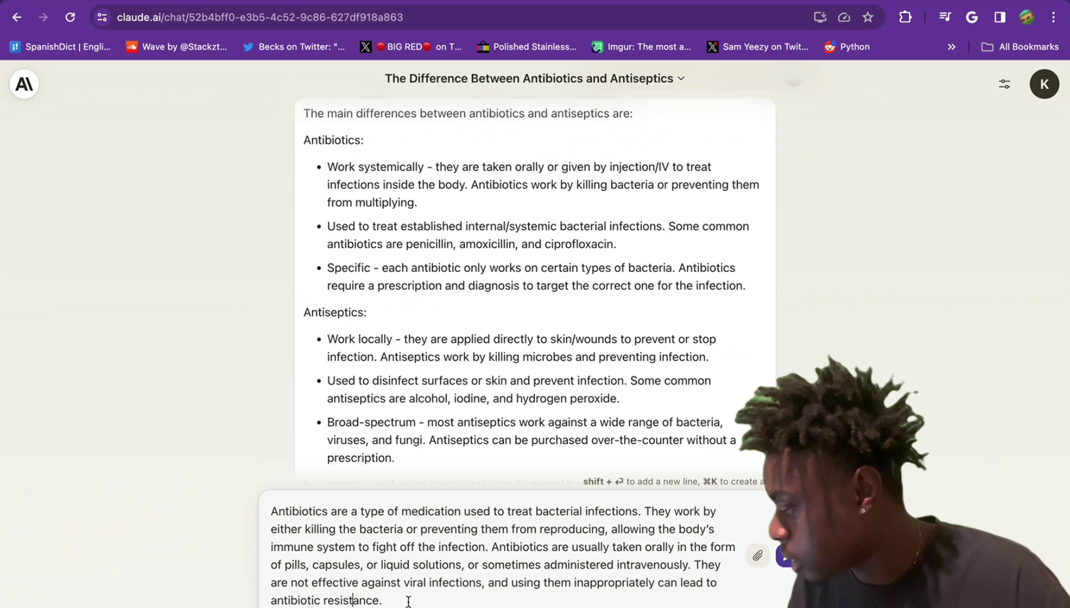
pyautogui.press('Return')
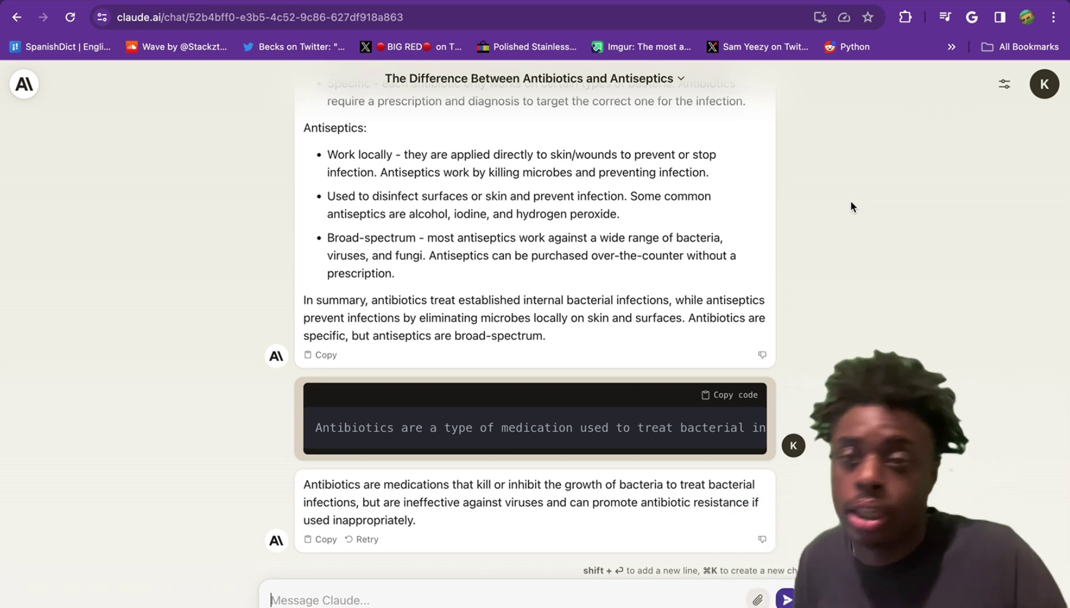
pyautogui.scroll(2, 851, 204)
pyautogui.scroll(-2, 851, 204)
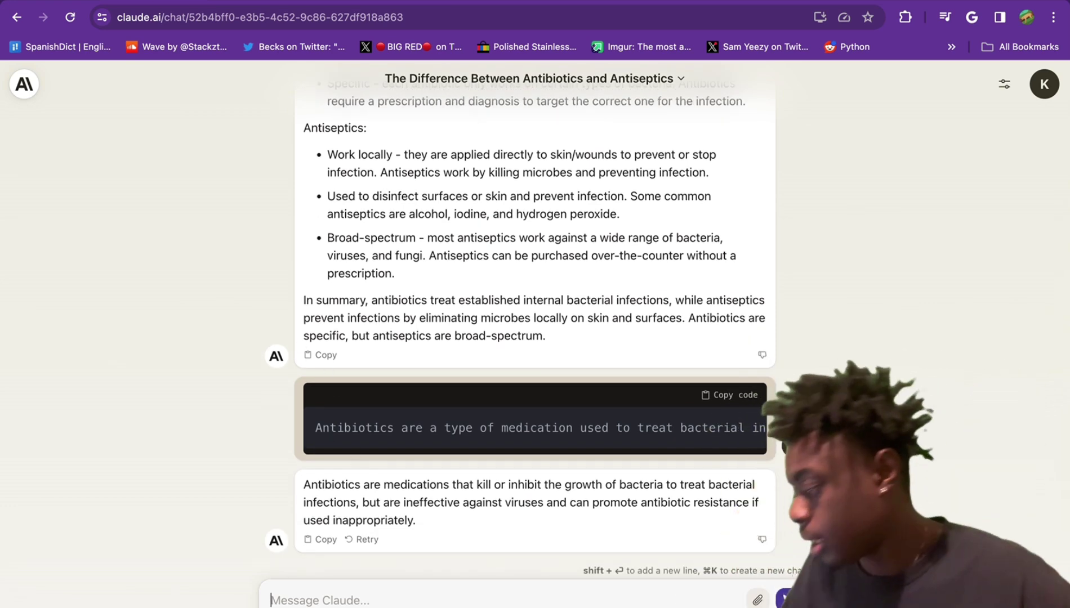
# Send the AI-in-research-papers paragraph asking which language model it mentions.
pyautogui.write('Author-contribution statements and acknowledgements in research papers should state clearly and specifically whether, and to what extent, the authors used AI technologies such as ChatGPT in the preparation of their manuscript and analysis. They should also indicate which LLMs were used. This will alert editors and reviewers to scrutinize manuscripts more carefully for potential biases, inaccuracies and improper source crediting. Likewise, scientific journals should be transparent about their use of LLMs, for example when selecting submitted manuscripts.Mention the large language model based product mentioned in the paragraph above:')
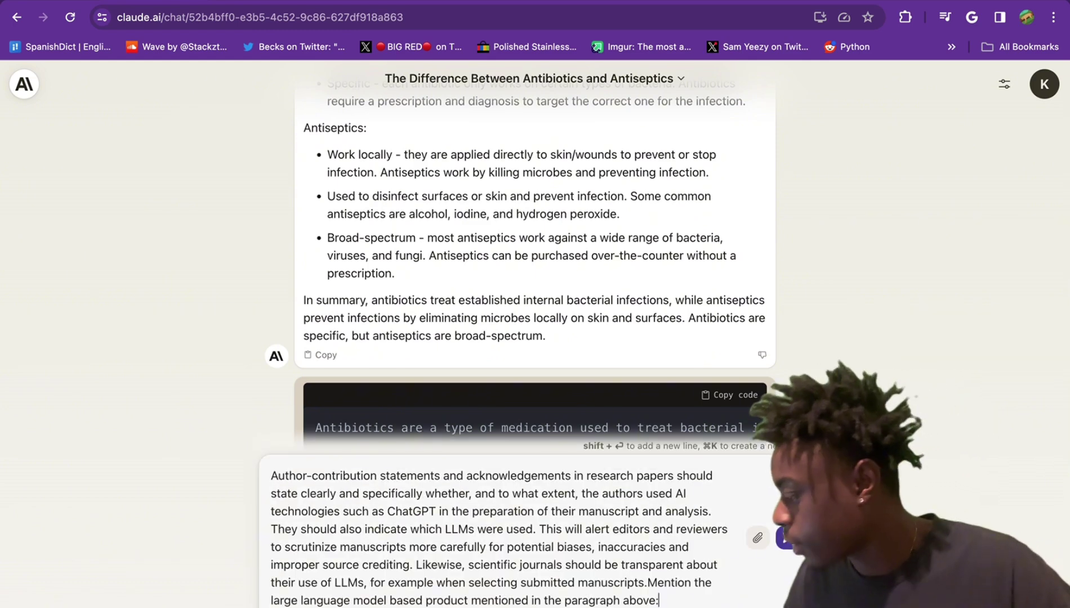
pyautogui.scroll(2, 304, 501)
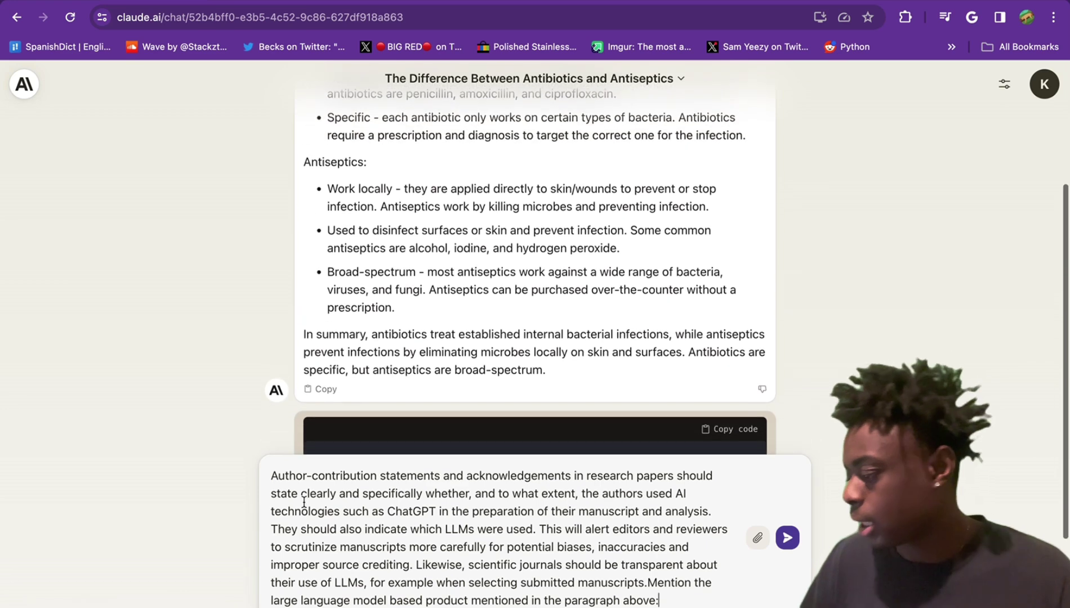
pyautogui.scroll(-1, 304, 501)
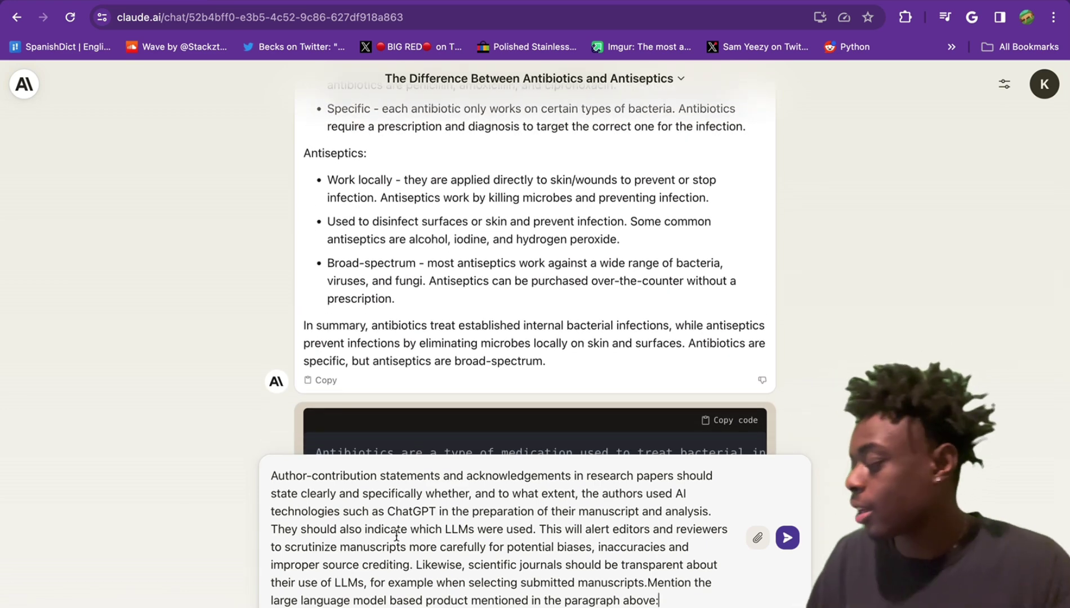
pyautogui.press('Return')
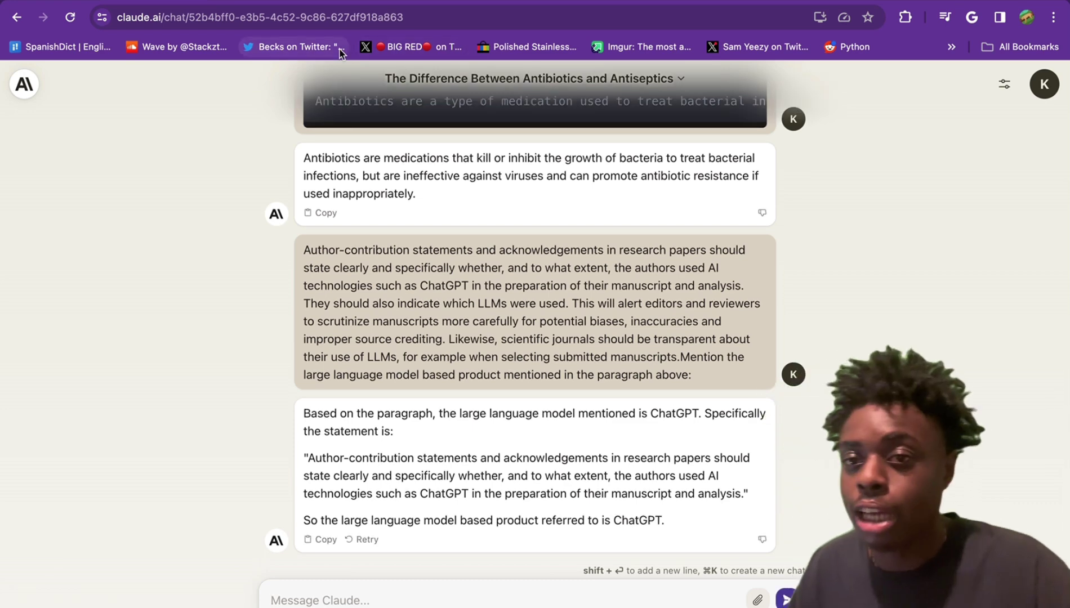
# Send the Teplizumab/OKT3 context question and highlight Claude's answer that OKT3 came from mice.
pyautogui.write('Answer the question based on the context below. Keep the answer short and concise. Respond "Unsure about answer" if not sure about the answer.Context: Teplizumab traces its roots to a New Jersey drug company called Ortho Pharmaceutical. There, scientists generated an early version of the antibody, dubbed OKT3. Originally sourced from mice, the molecule was able to bind to the surface of T cells and limit their cell-killing potential. In 1986, it was approved to help prevent organ rejection after kidney transplants, making it the first therapeutic antibody allowed for human use.Question: What was OKT3 originally sourced from?Answer:')
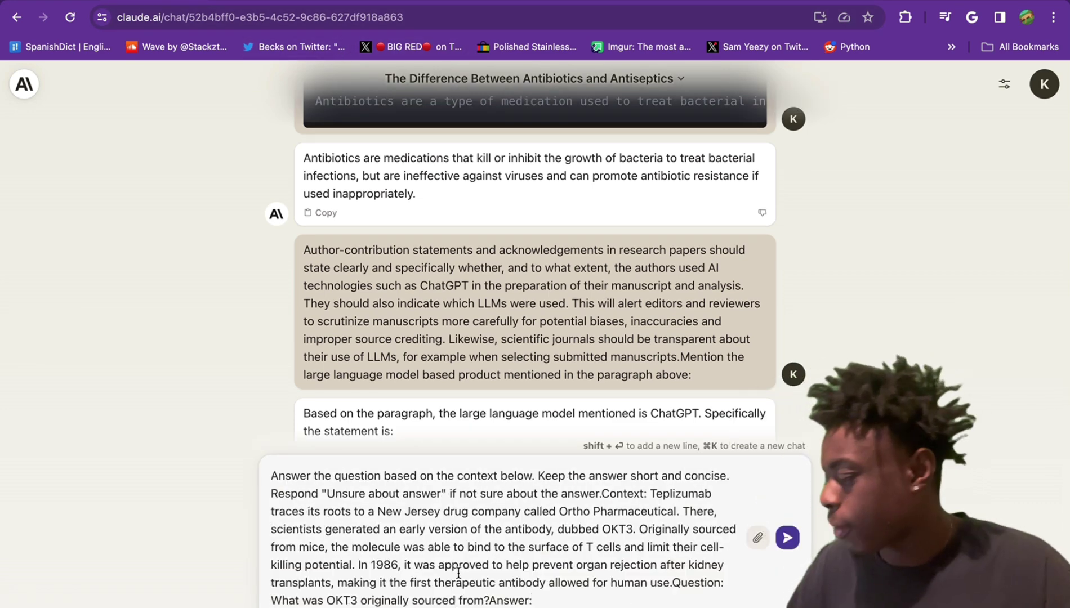
pyautogui.scroll(1, 459, 574)
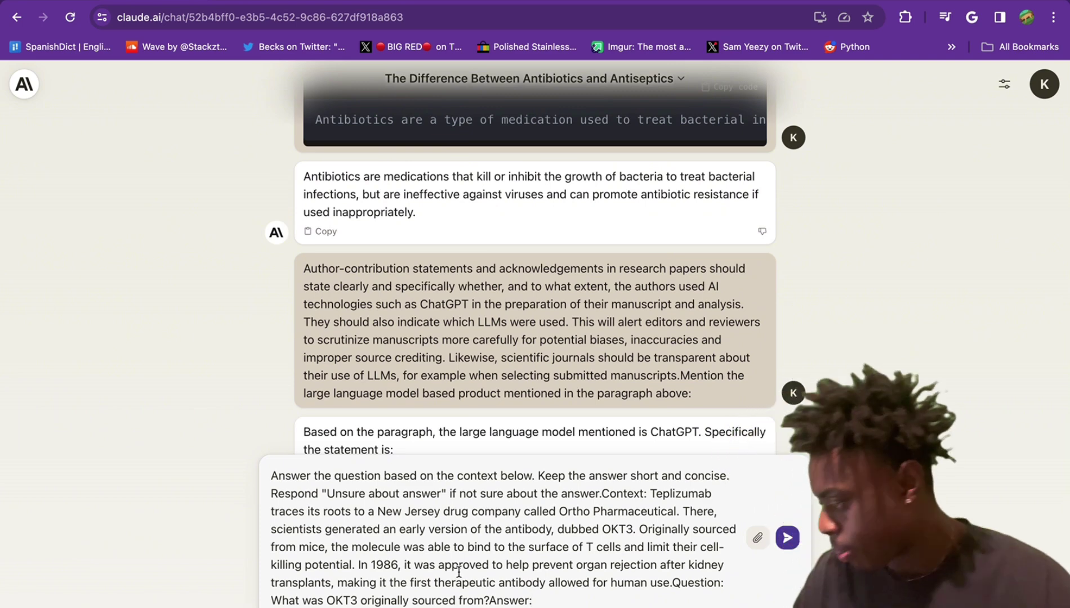
pyautogui.press('Return')
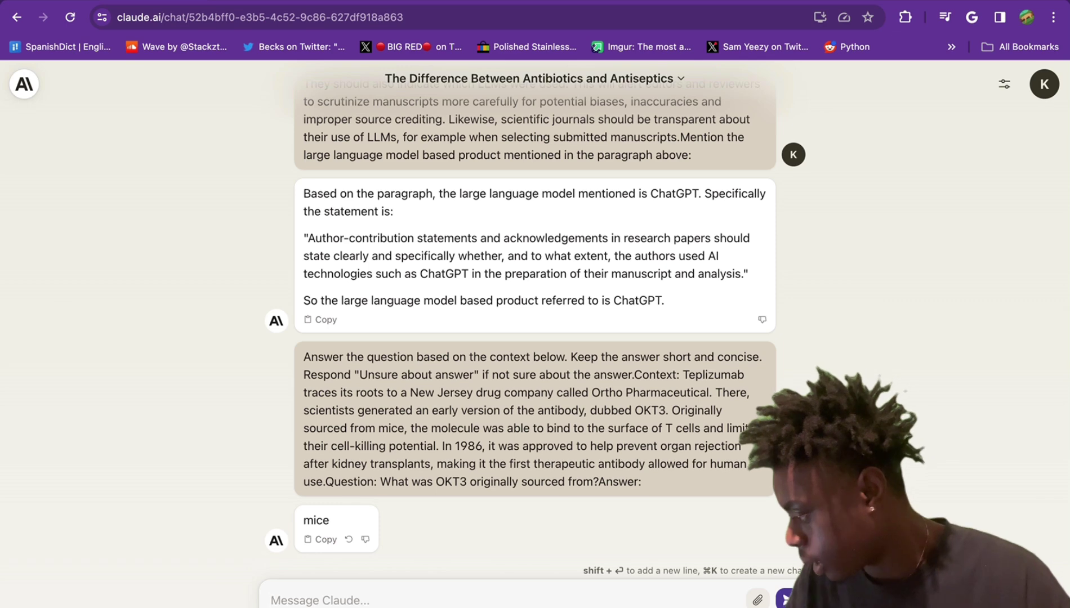
pyautogui.moveTo(672, 410); pyautogui.dragTo(677, 434)
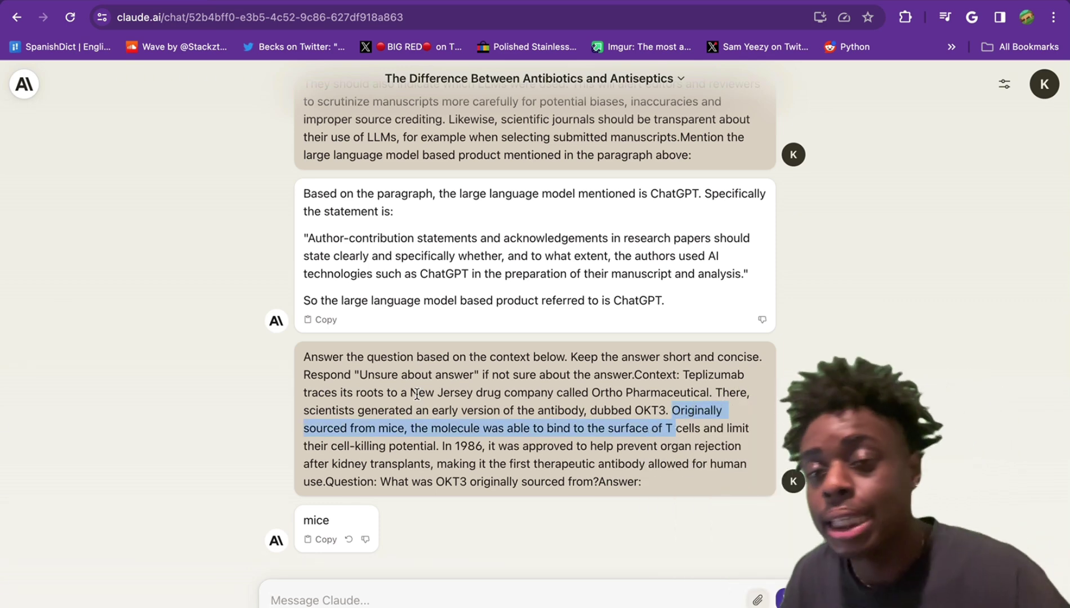
# Send the rough-day sentence with a request to classify its sentiment.
pyautogui.write('I had a rough day at work but the drive home was fun.')
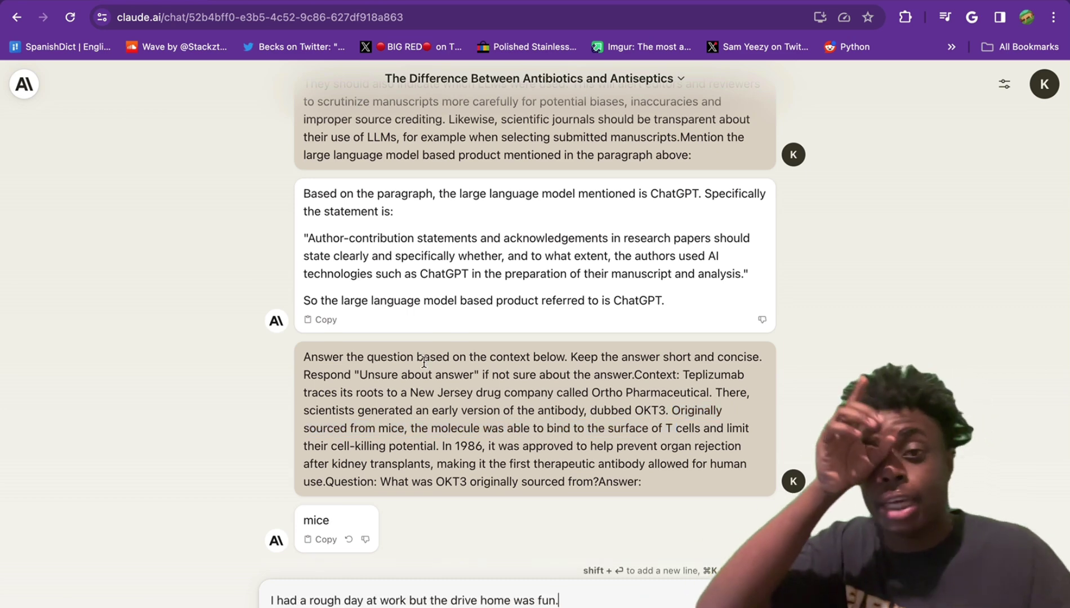
pyautogui.write('Classify the text into neutral, negative or positive.')
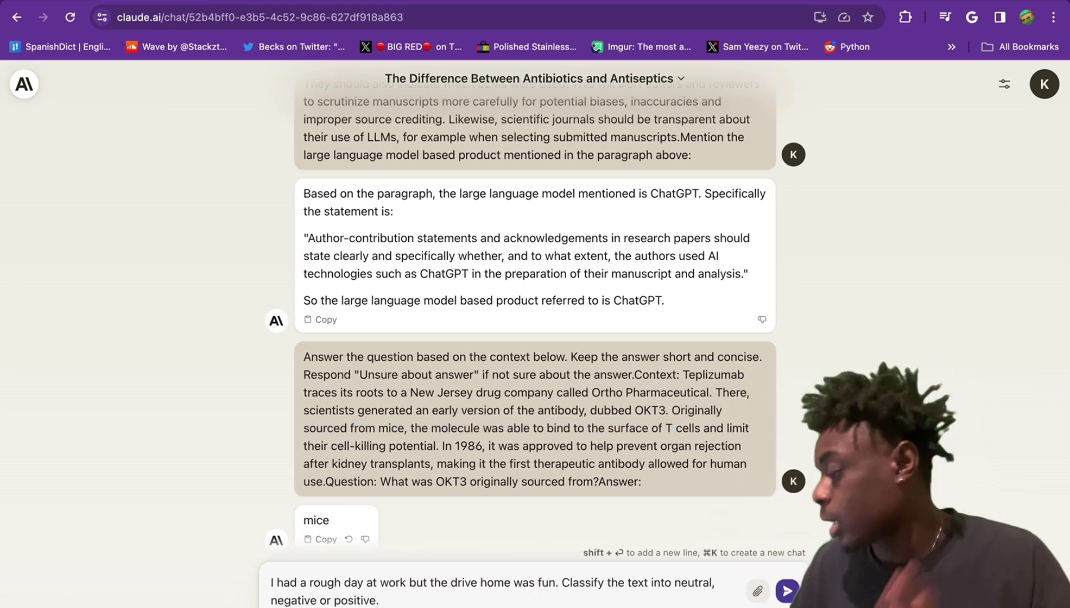
pyautogui.press('Return')
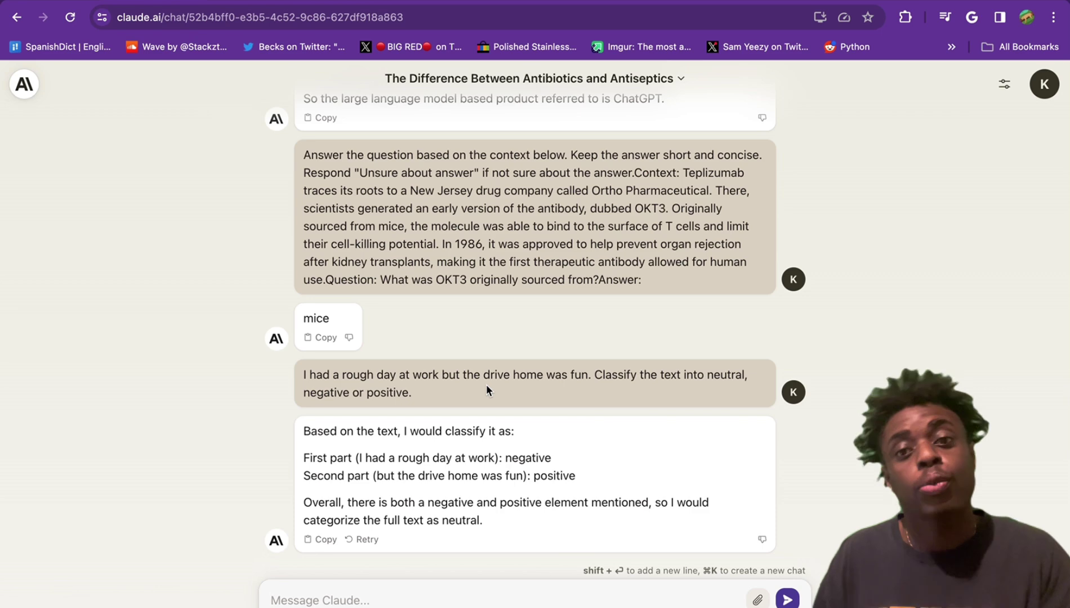
# Send the technical research-assistant prompt on black-hole formation, fixing the spacing before 'AI:'.
pyautogui.write('The following is a conversation with an AI research assistant. The assistant tone is technical and scientific.Human: Hello, who are you?AI: Greeting! I am an AI research assistant. How can I help you today?Human: Can you tell me about the creation of blackholes?AI:')
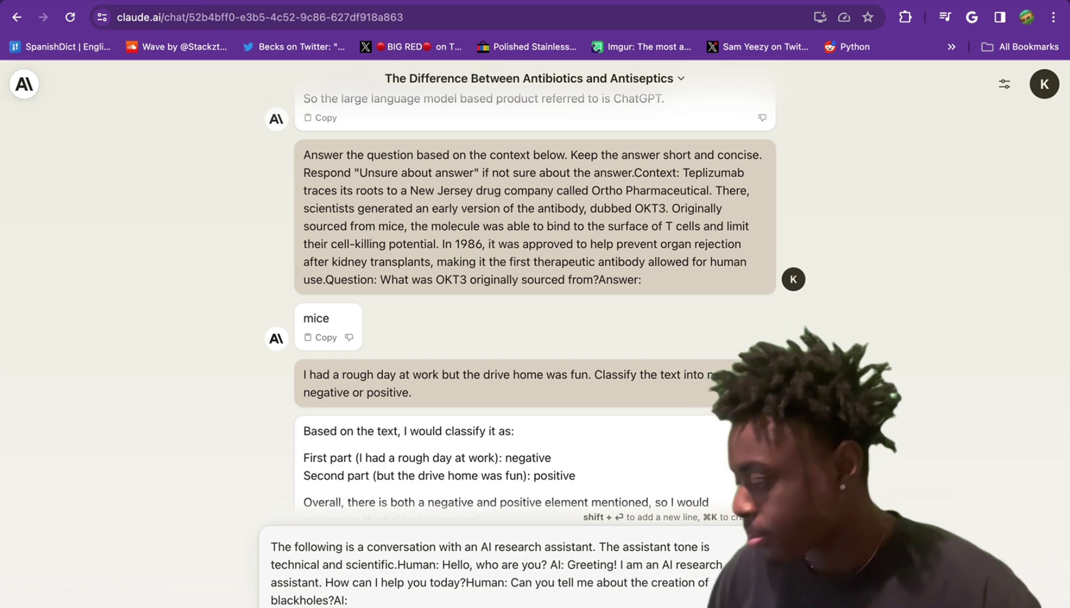
pyautogui.click(549, 565)
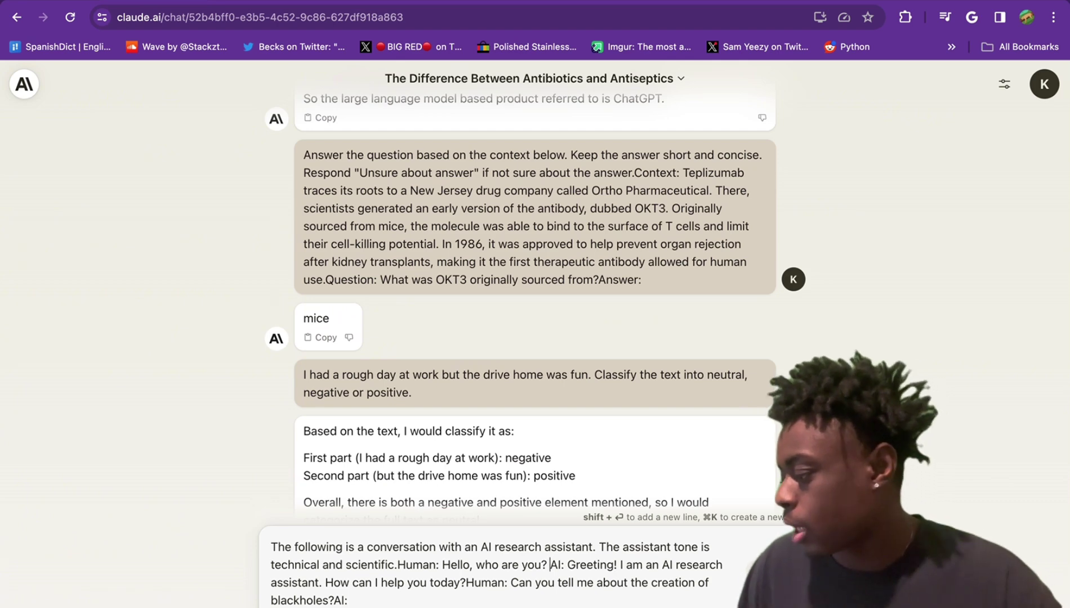
pyautogui.scroll(-2, 547, 590)
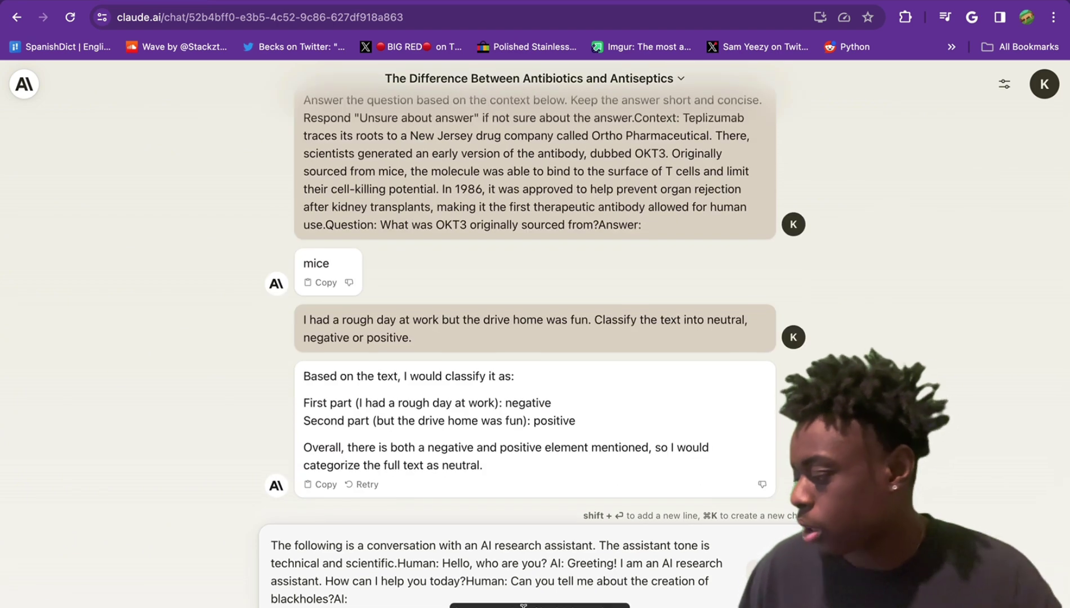
pyautogui.press('Return')
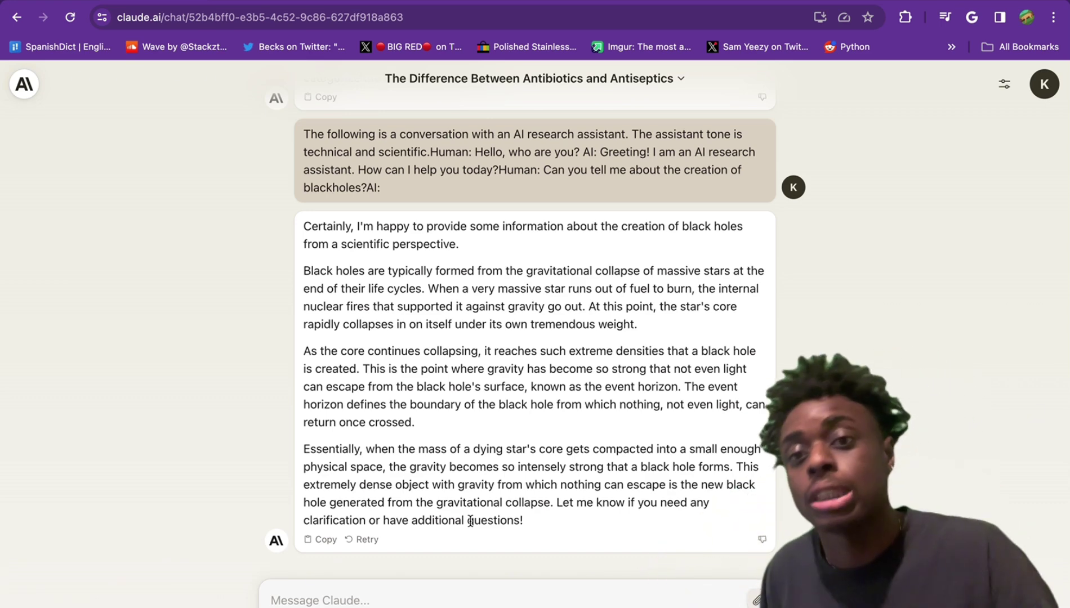
# Send the black-hole prompt rewritten for primary school students.
pyautogui.write('The following is a conversation with an AI research assistant. The assistant answers should be easy to understand even by primary school students.Human: Hello, who are you?AI: Greeting! I am an AI research assistant. How can I help you today?Human: Can you tell me about the creation of black holes?AI:')
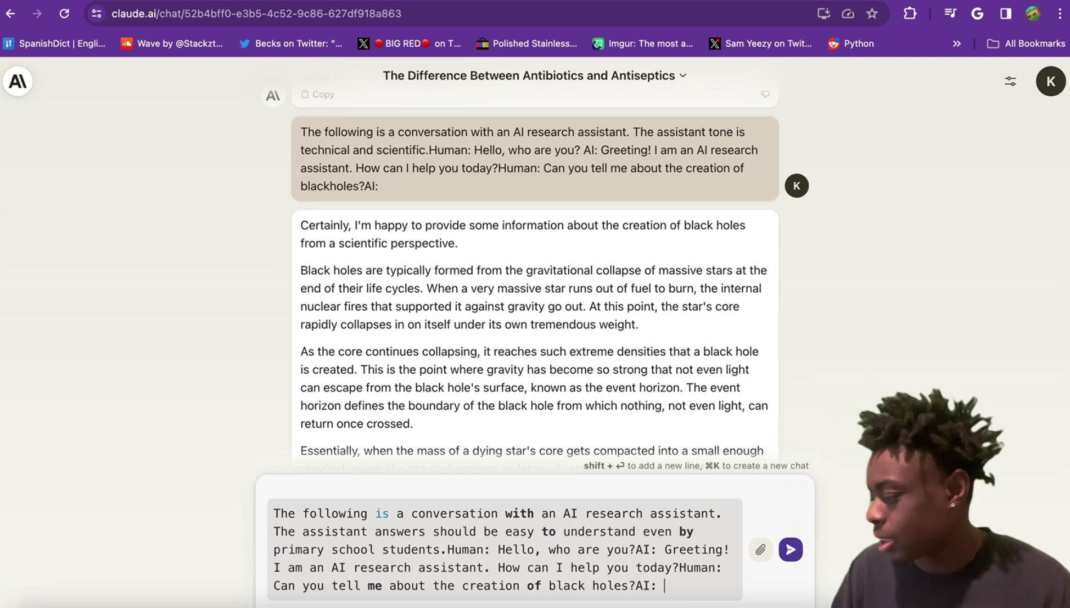
pyautogui.scroll(-2, 604, 564)
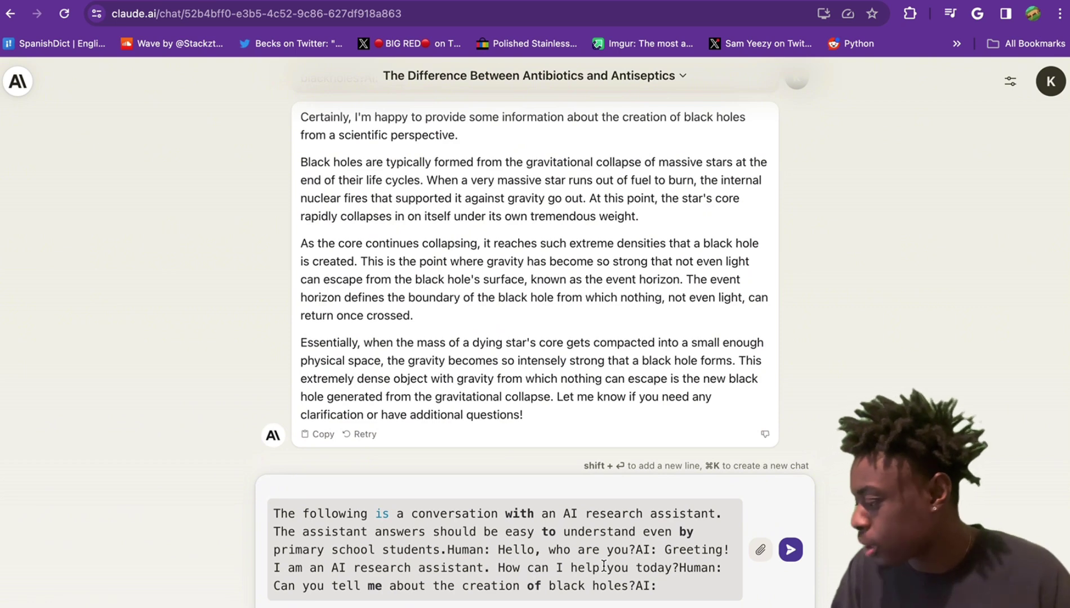
pyautogui.press('Return')
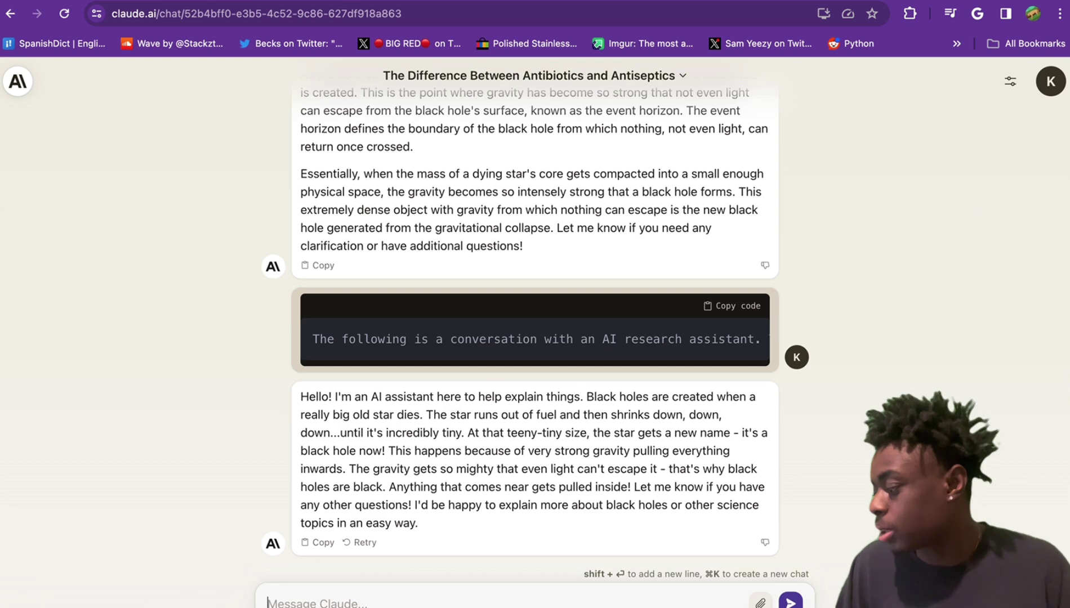
# Send the comment-style request to ask for a name and say Hello.
pyautogui.write('/*Ask the user for their name and say "Hello"*/')
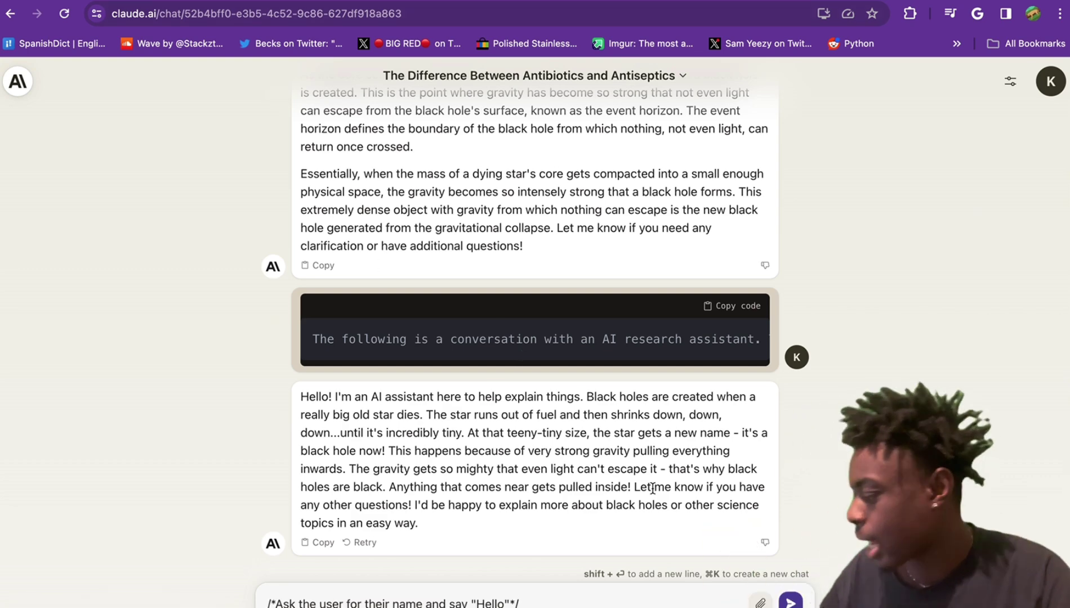
pyautogui.press('Return')
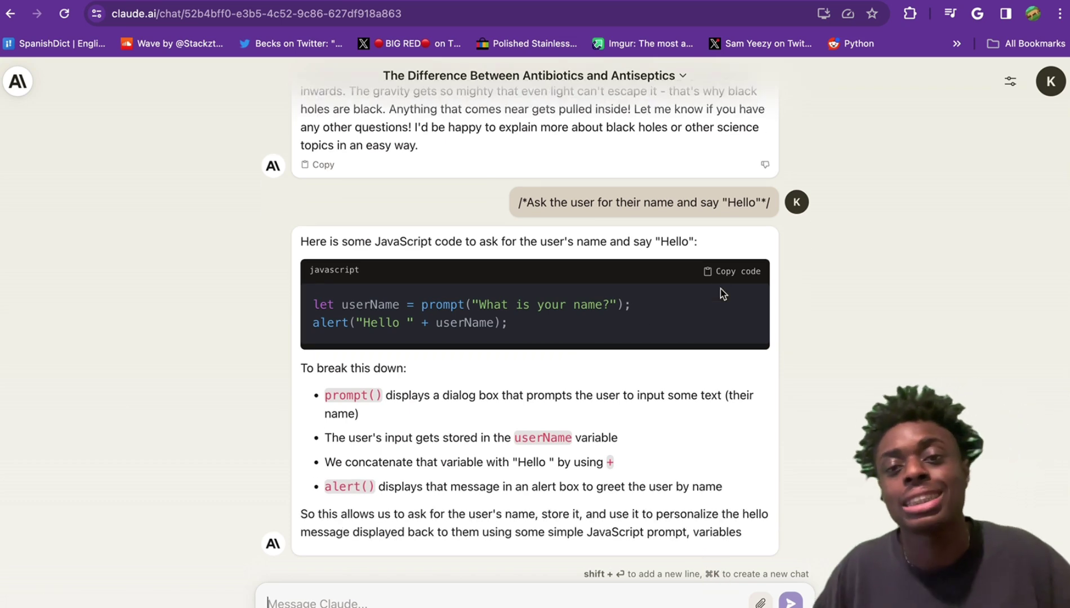
# Request 'Create a pingpong game using python' and select the returned turtle code.
pyautogui.write('Create a pingpong game using pyhton')
pyautogui.press('Return')
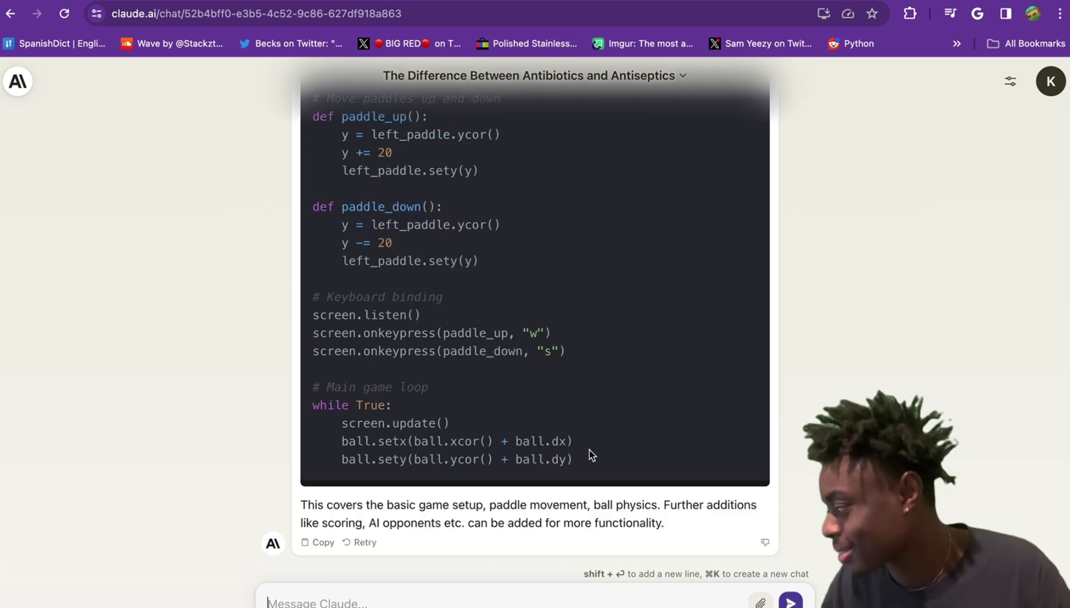
pyautogui.moveTo(583, 459); pyautogui.dragTo(392, 409)
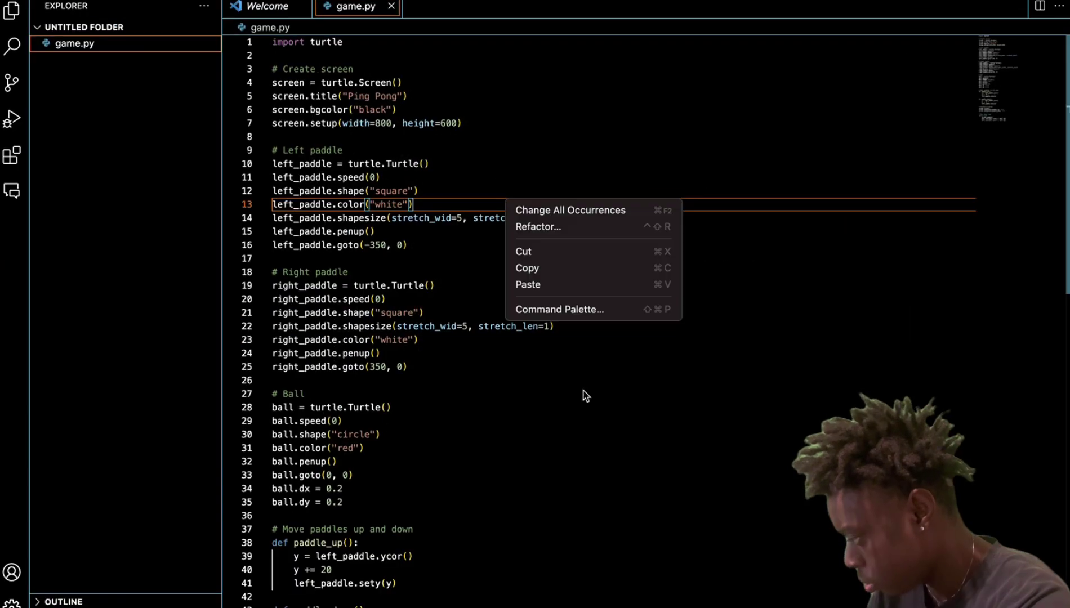
# Paste Claude's ping-pong code, from import turtle through the paddle-movement functions, into game.py.
pyautogui.press('Escape')
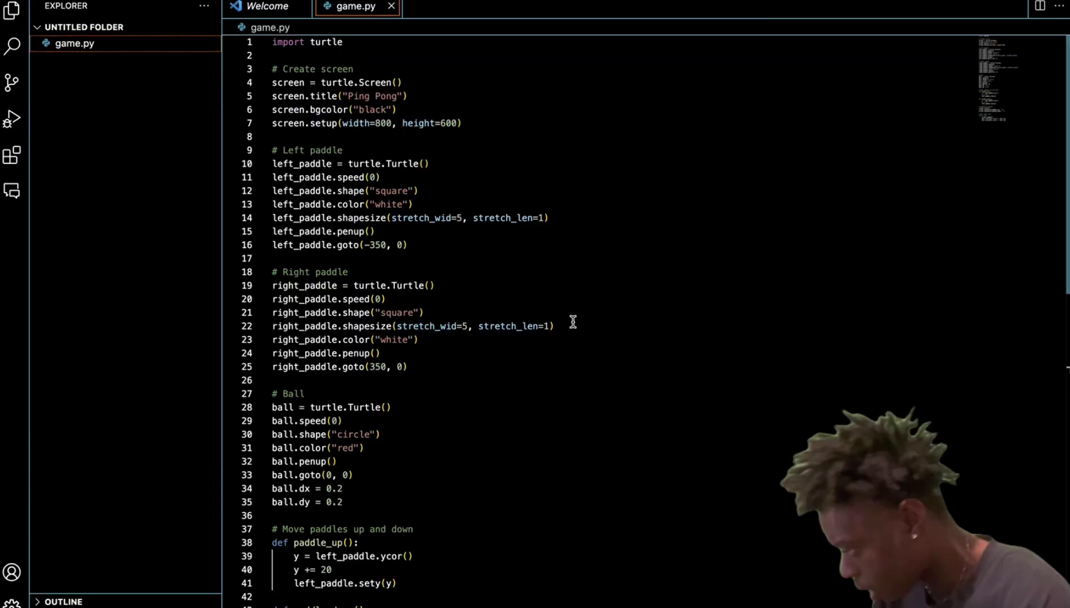